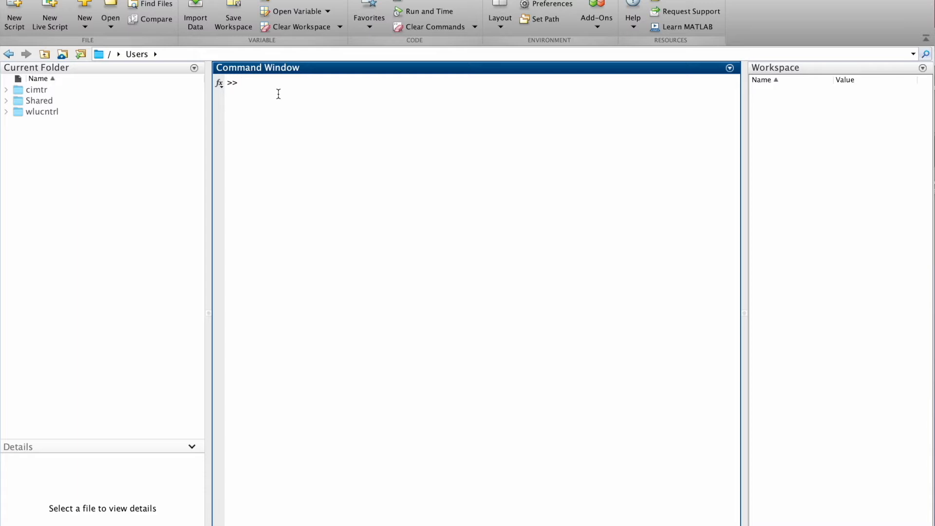
Launch the MIDI analysis toolbox with the command mttb and reposition its window.
type("mttb")
key("Return")
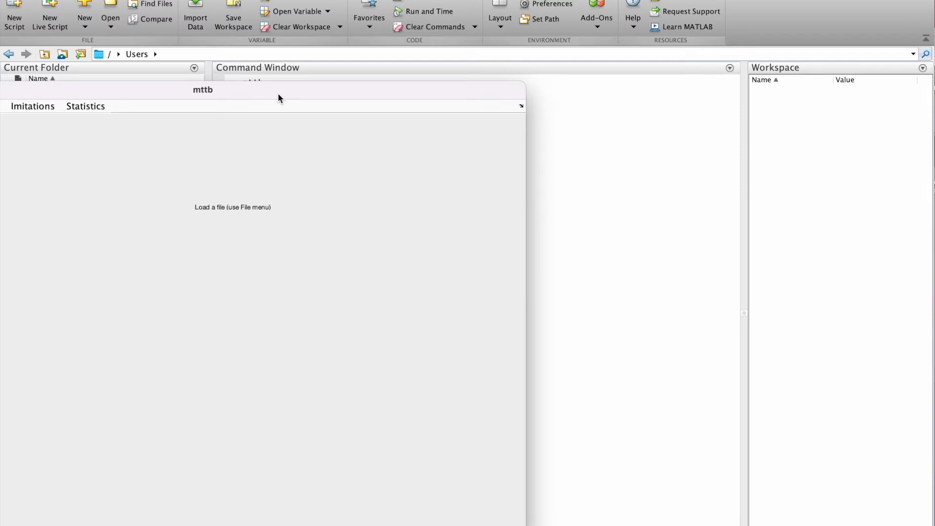
left_click_drag(279, 98, 462, 59)
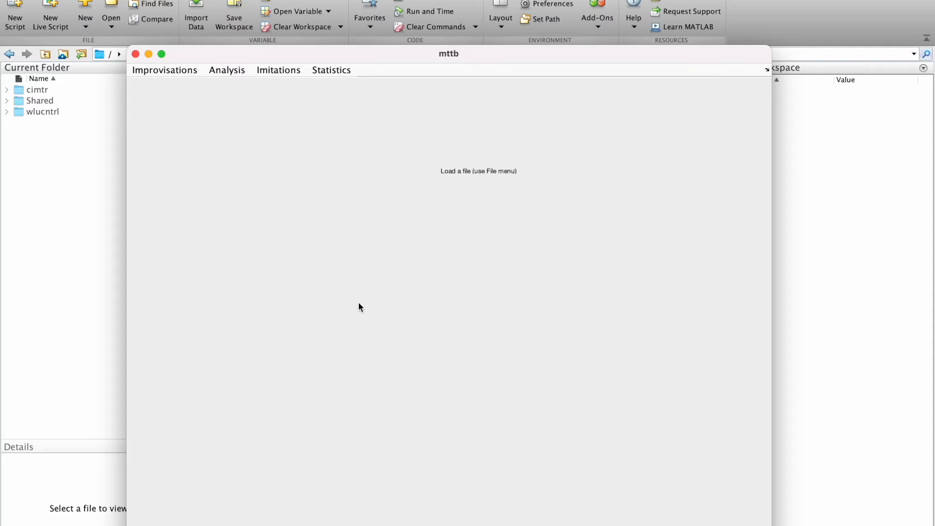
Load VD_S2I1_CT.mid from the 09_02_2022 session data folder under Documents into mttb as the improvisation.
left_click(186, 71)
left_click(181, 87)
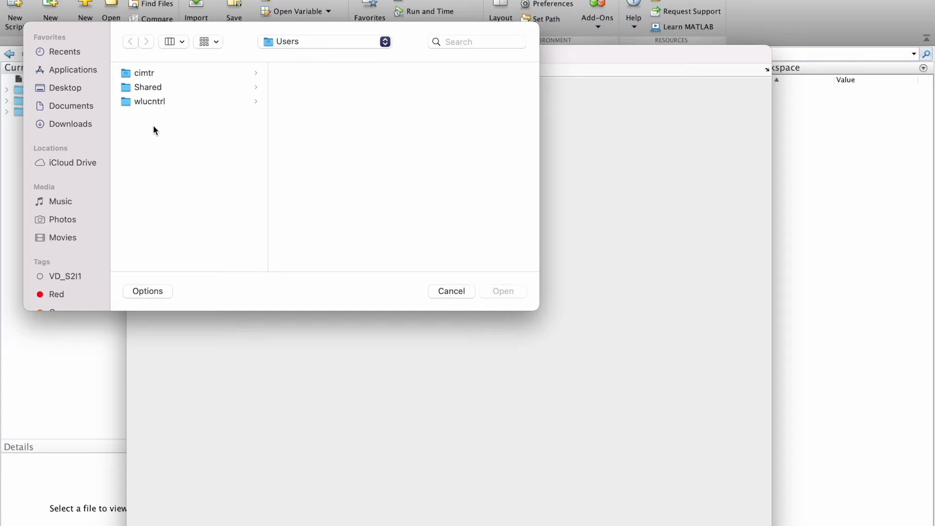
left_click(65, 107)
left_click(154, 73)
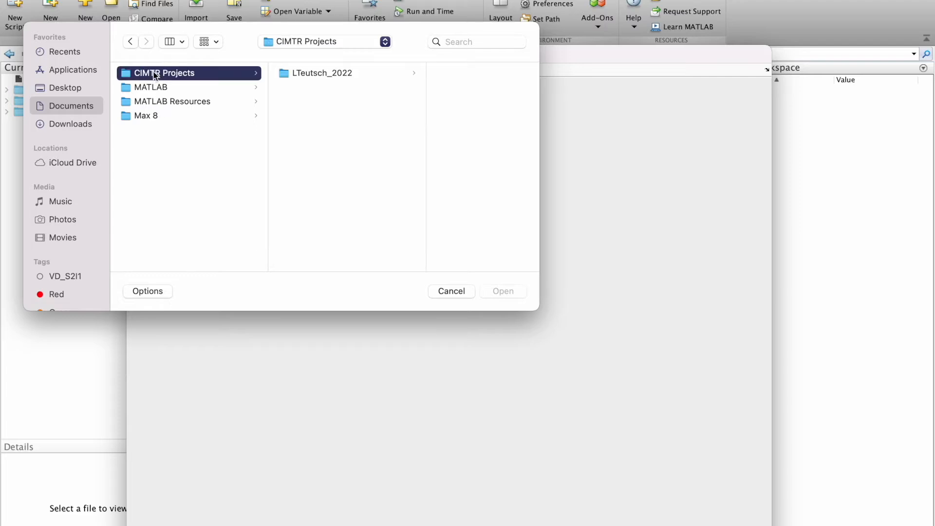
left_click(317, 74)
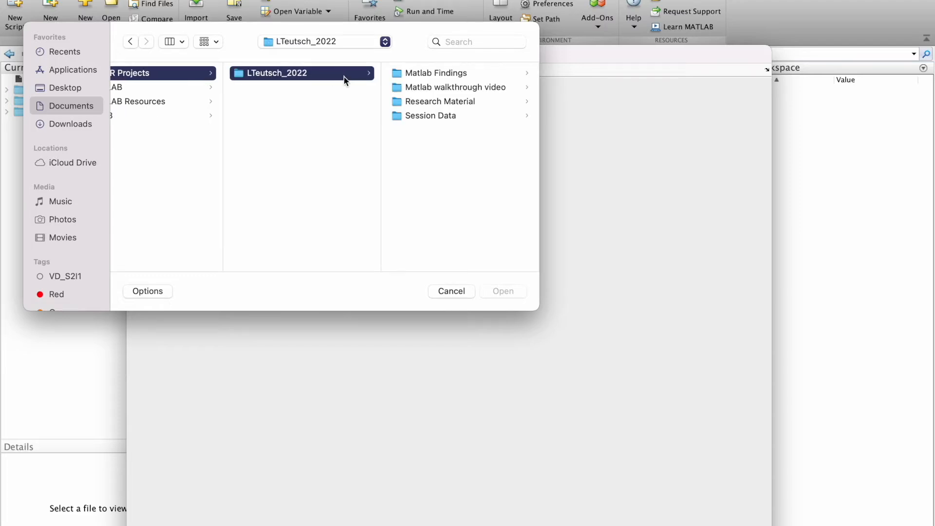
left_click(424, 120)
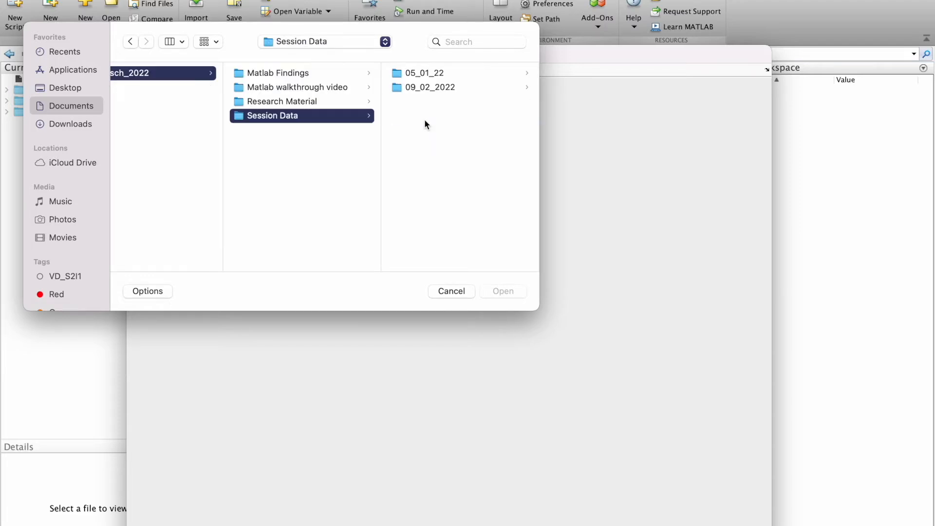
left_click(422, 91)
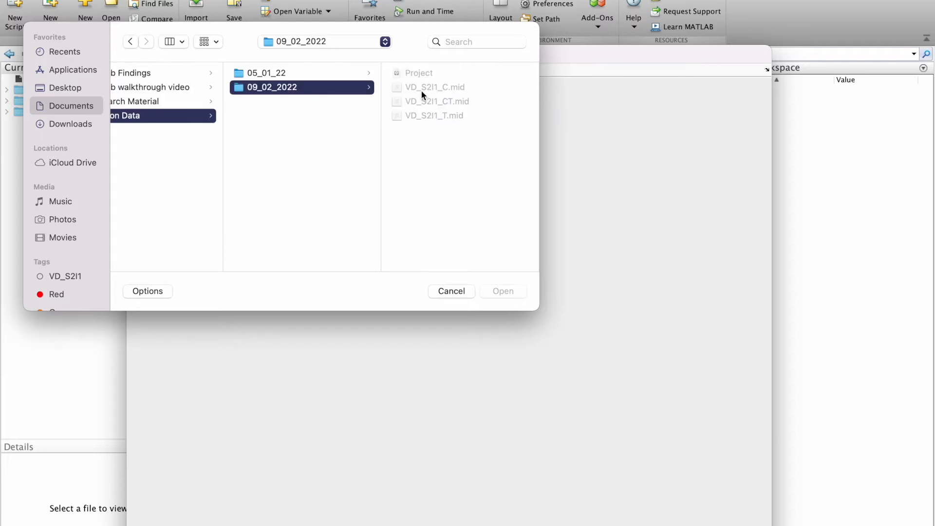
left_click(425, 102)
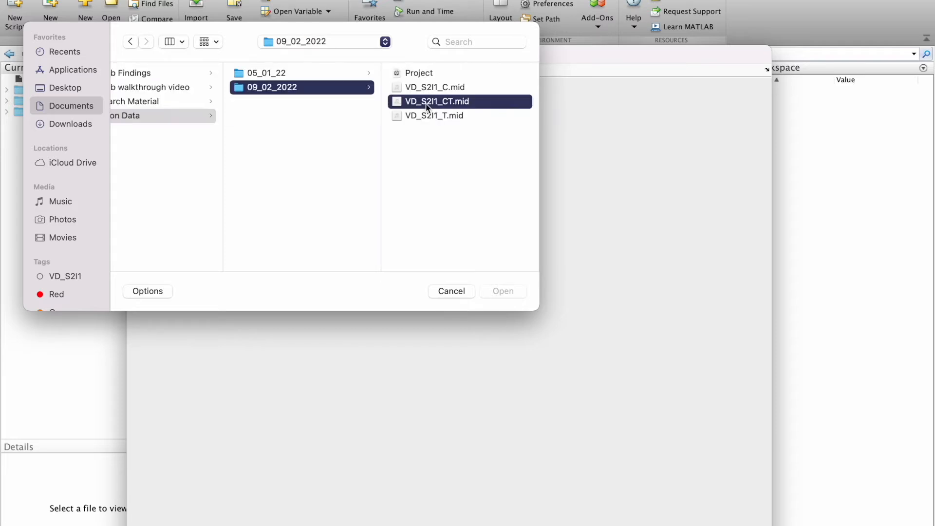
left_click(493, 290)
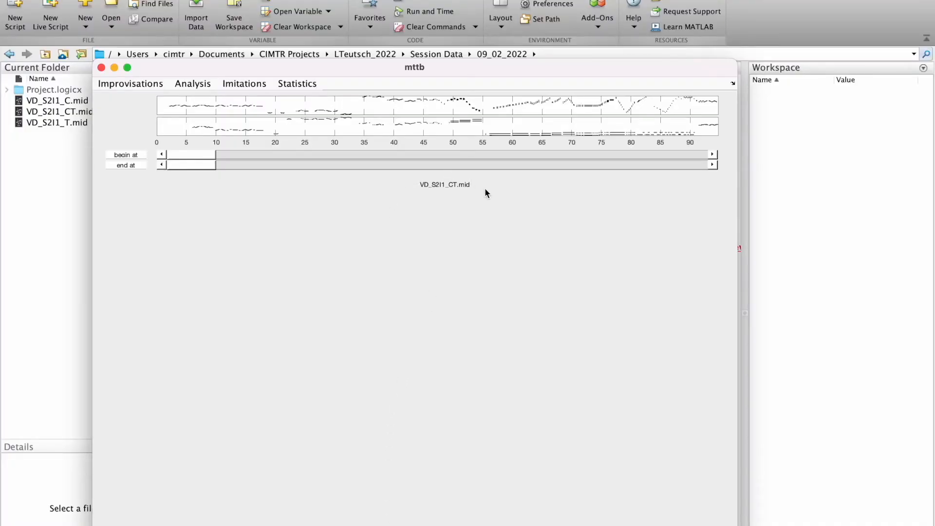
Run an analysis of note density, note duration, mean pitch and pitch variance with colored graphs and a window length of 6.
left_click(196, 86)
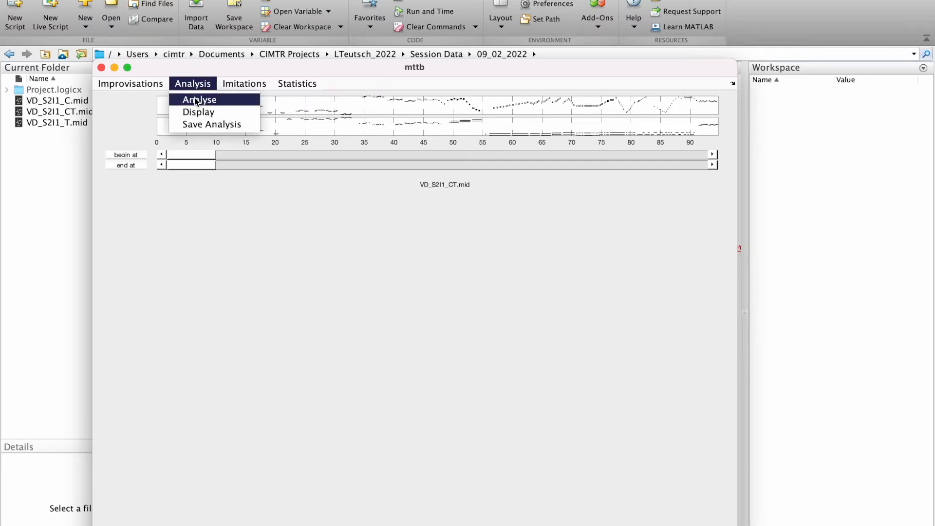
left_click(194, 98)
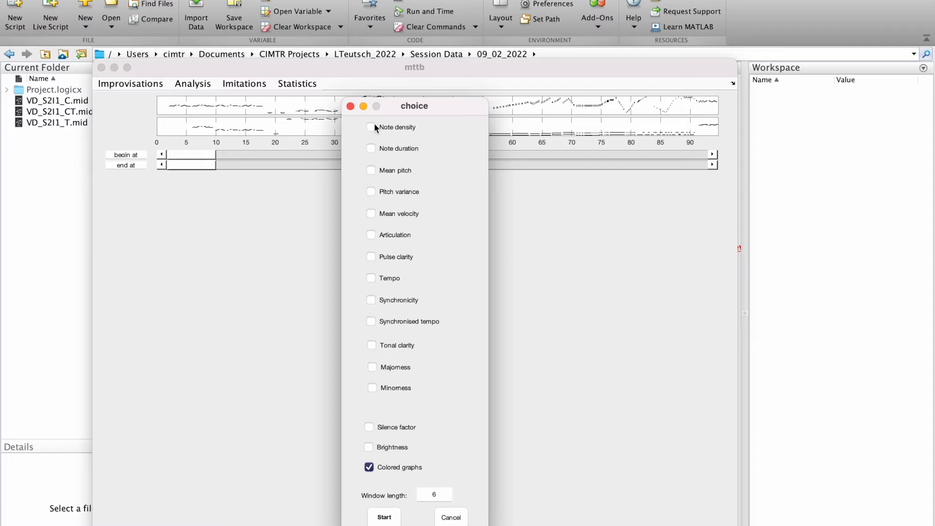
left_click(371, 148)
left_click(371, 170)
left_click(371, 191)
left_click(385, 518)
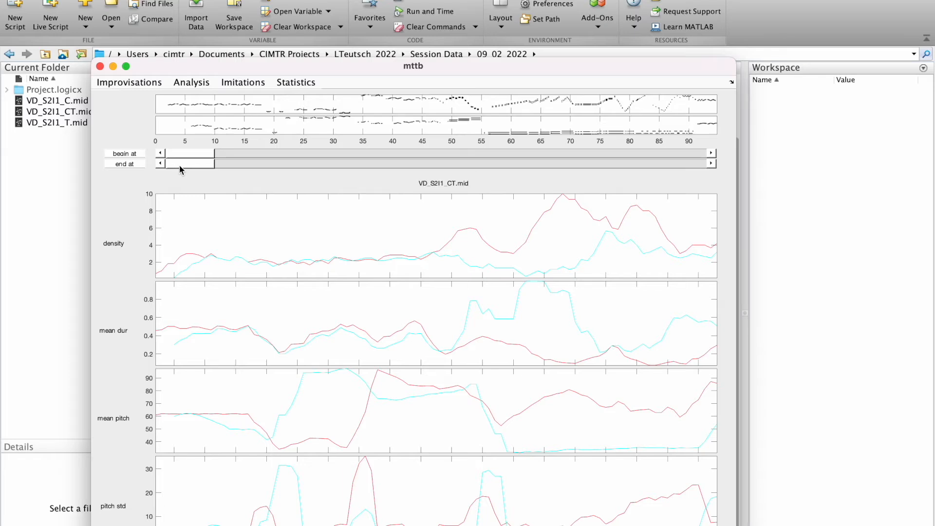
Narrow the displayed time range so it begins at about 6 and ends at about 87.
left_click_drag(183, 164, 624, 172)
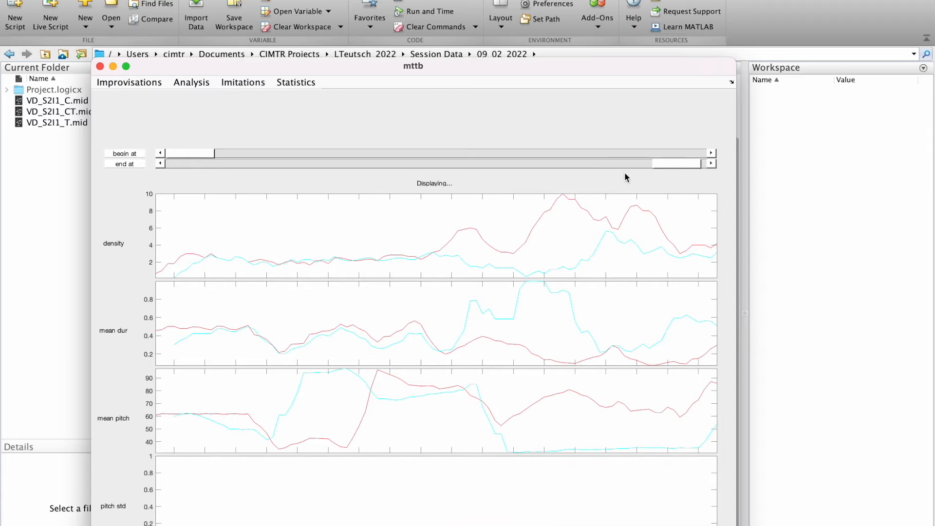
left_click_drag(194, 154, 234, 154)
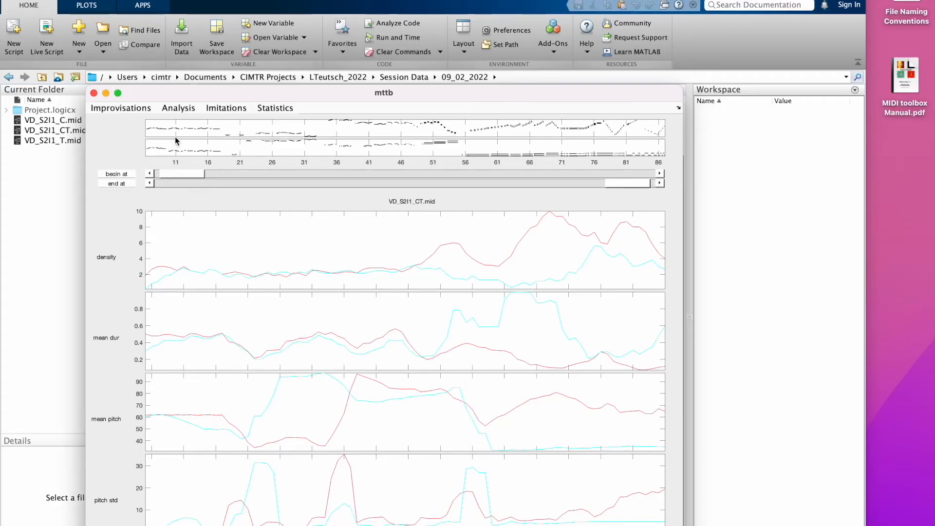
Save the analysis of the loaded improvisation and close the mttb window.
left_click(177, 108)
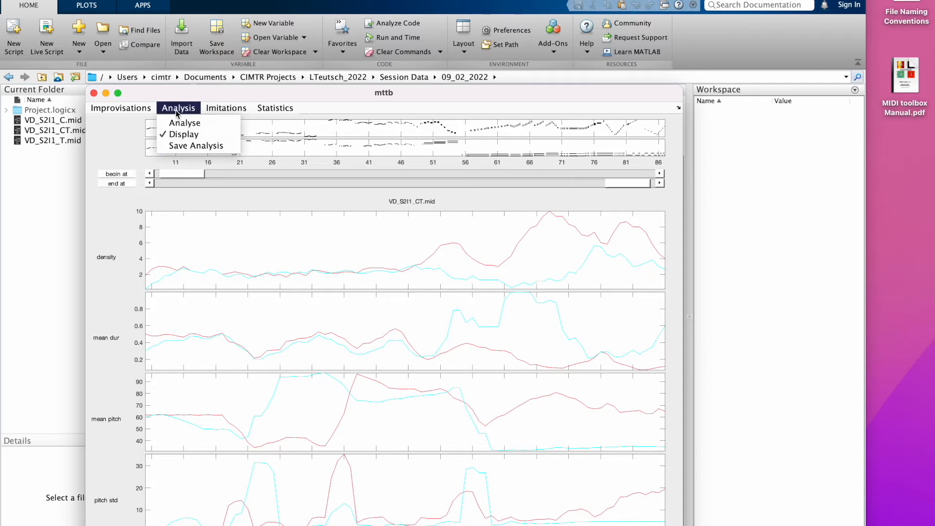
left_click(178, 146)
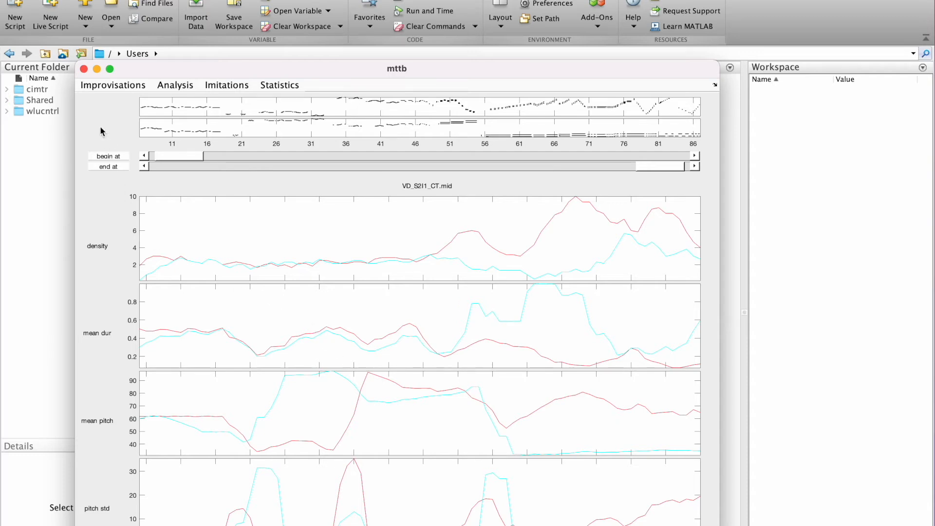
left_click(84, 69)
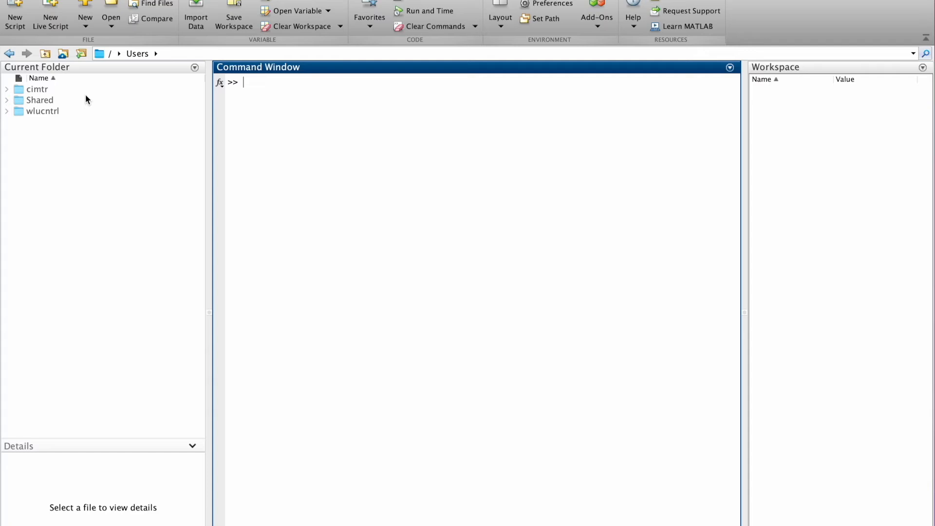
Set the current folder to 09_02_2022 inside Session Data in the CIMTR Projects documents.
left_click(82, 54)
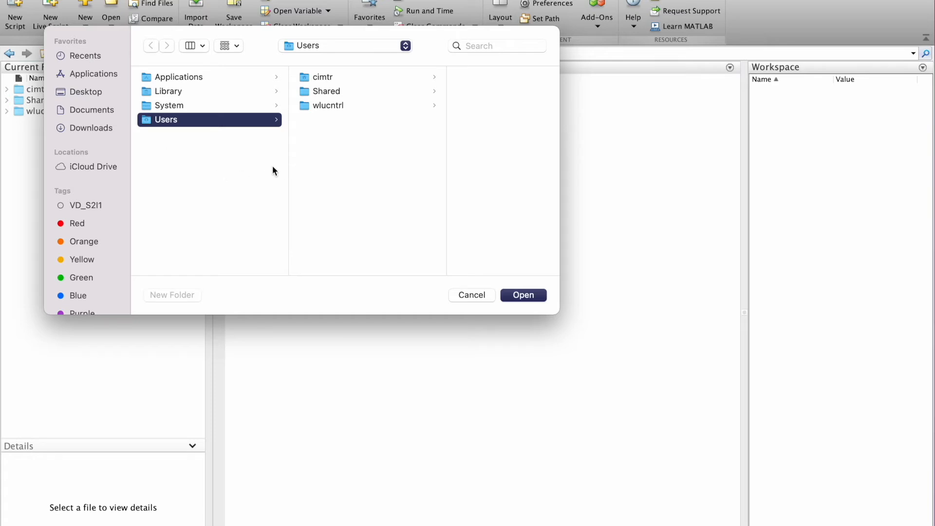
left_click(106, 114)
left_click(185, 81)
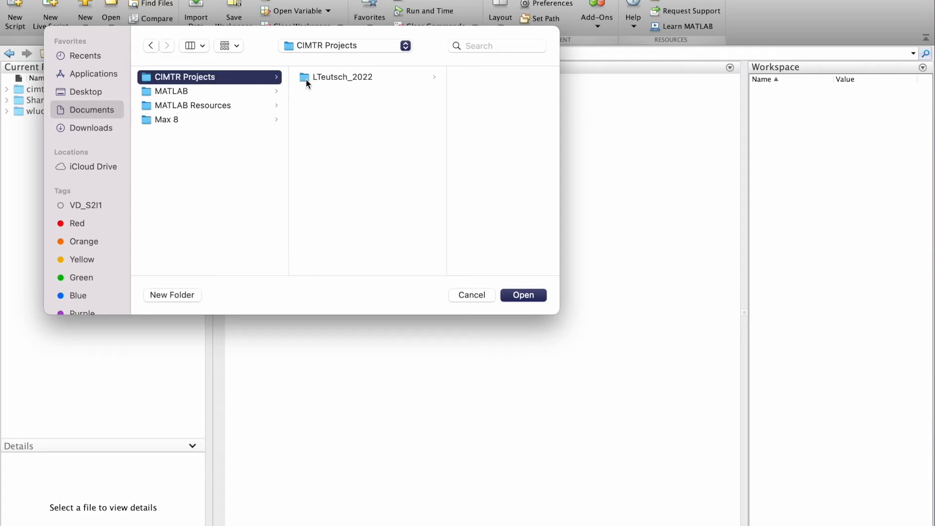
left_click(306, 79)
left_click(452, 119)
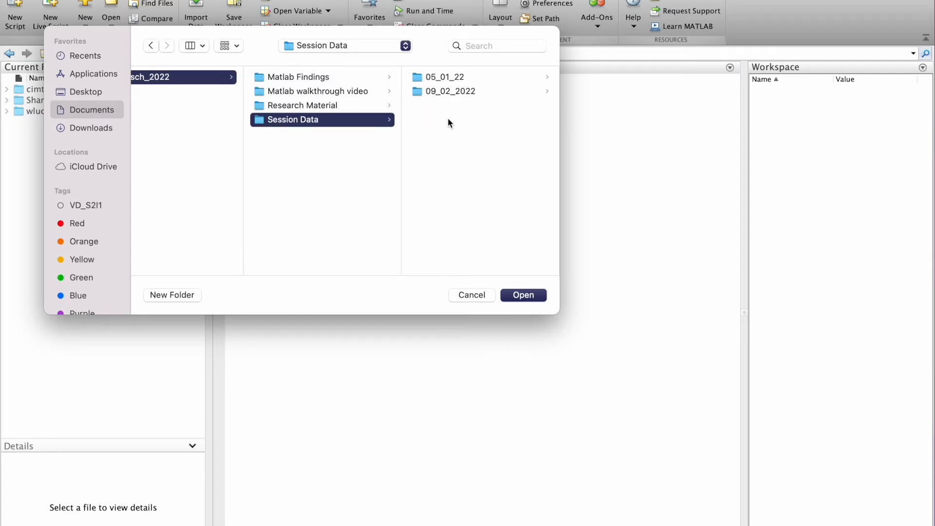
left_click(440, 93)
key("Return")
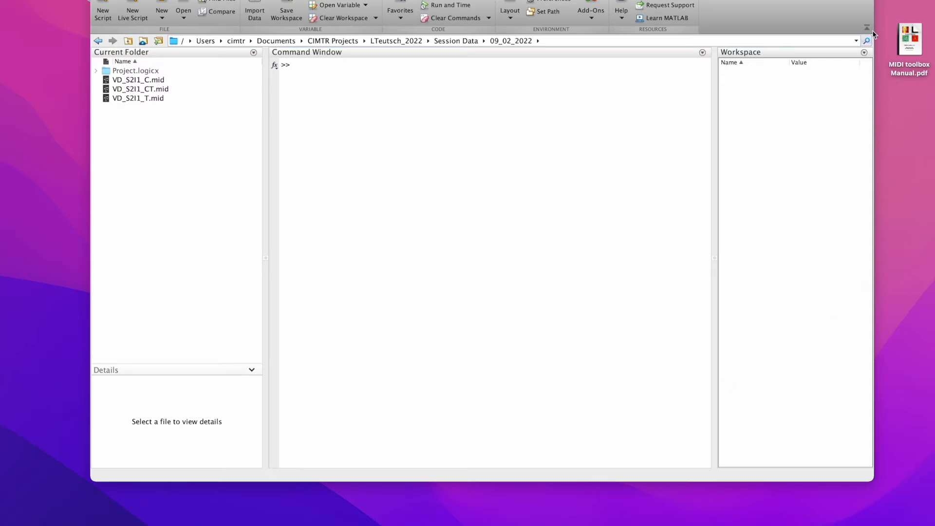
Switch to Finder and open MIDI toolbox Manual.pdf from the MATLAB Resources folder in Documents.
mouse_move(914, 29)
left_click(129, 127)
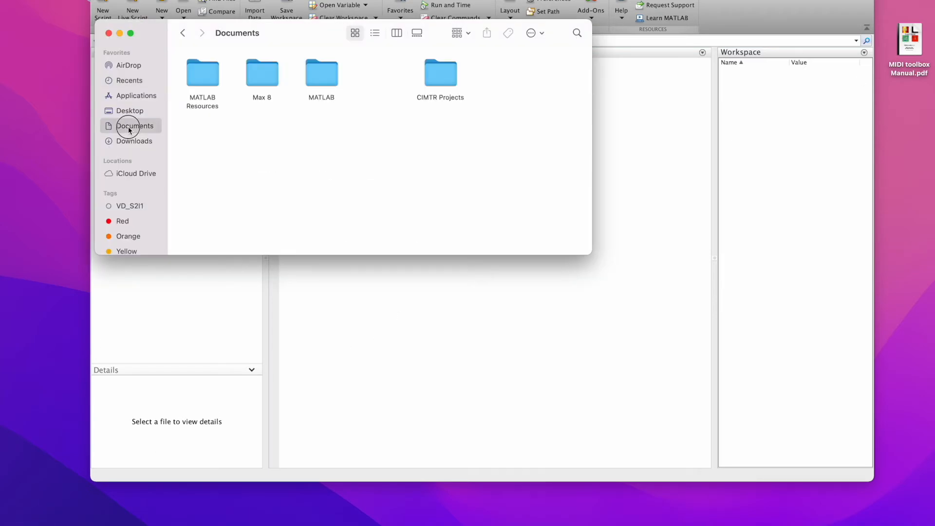
double_click(209, 86)
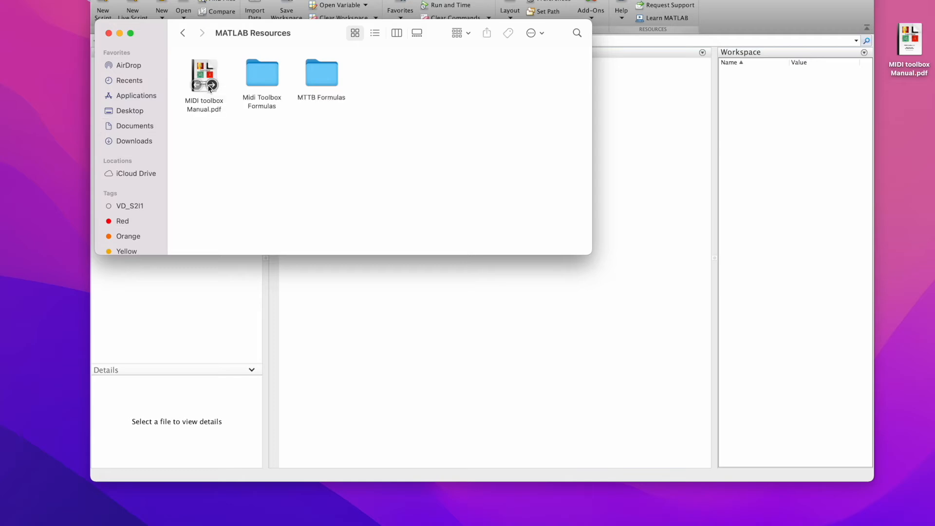
double_click(200, 110)
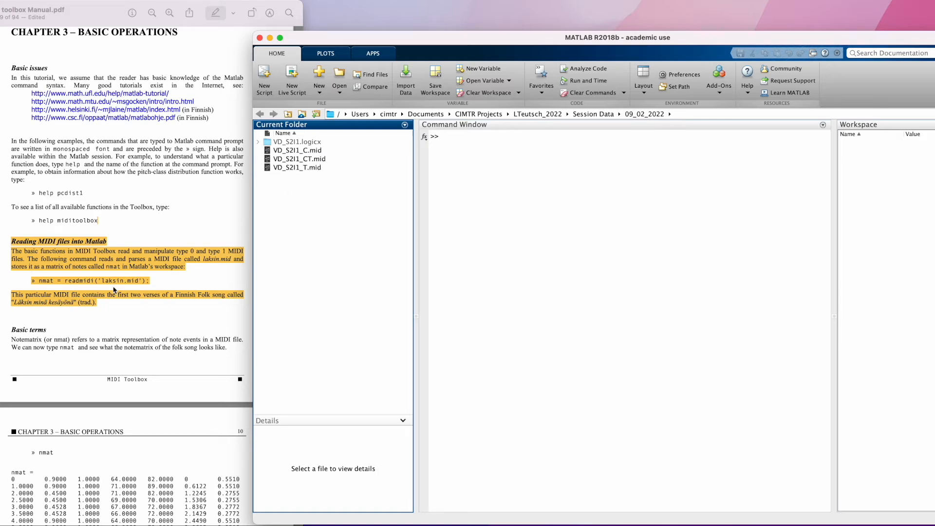
Switch back to MATLAB and read the MIDI file by running readmidi('VD_S2I1_C.mid').
left_click(453, 137)
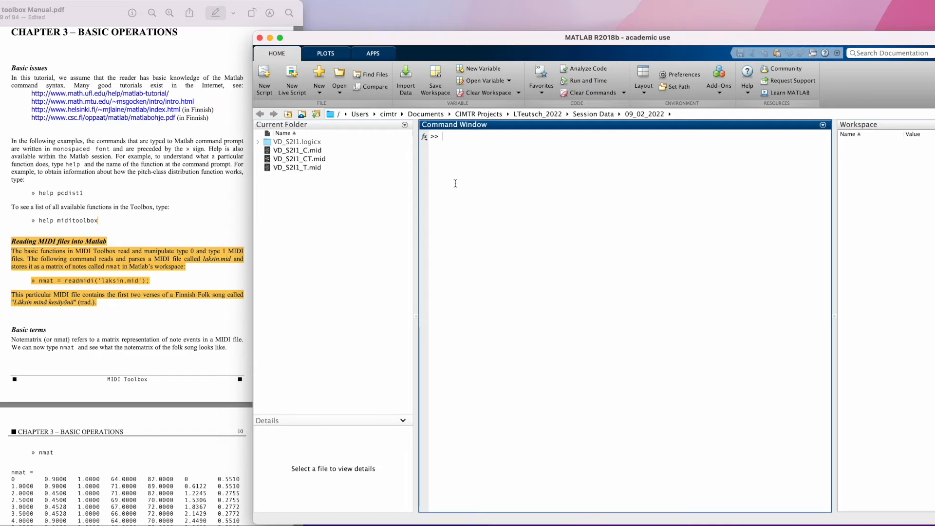
type("readmidi(")
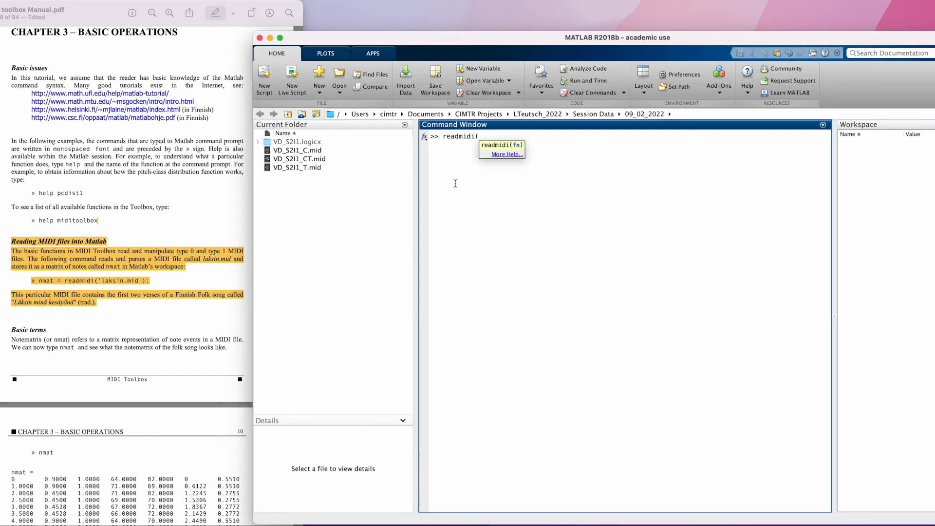
type("'VD_S2I1_C.mid')")
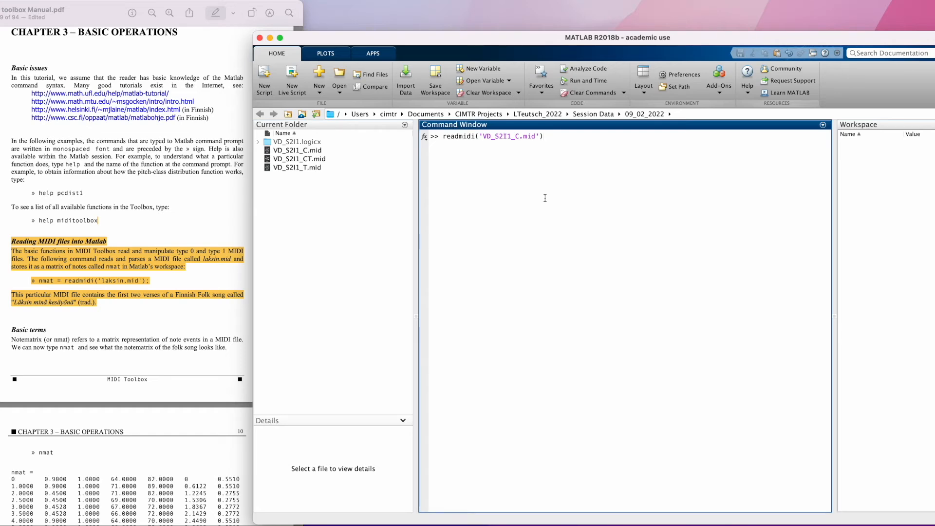
key("Return")
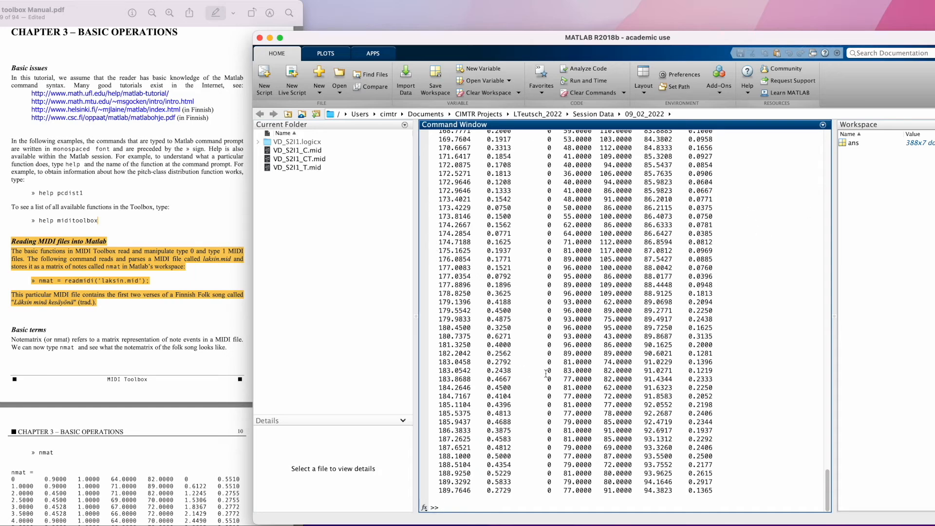
Look over the printed note matrix and rename the workspace variable ans to nmat.
scroll(574, 292, "up", 8)
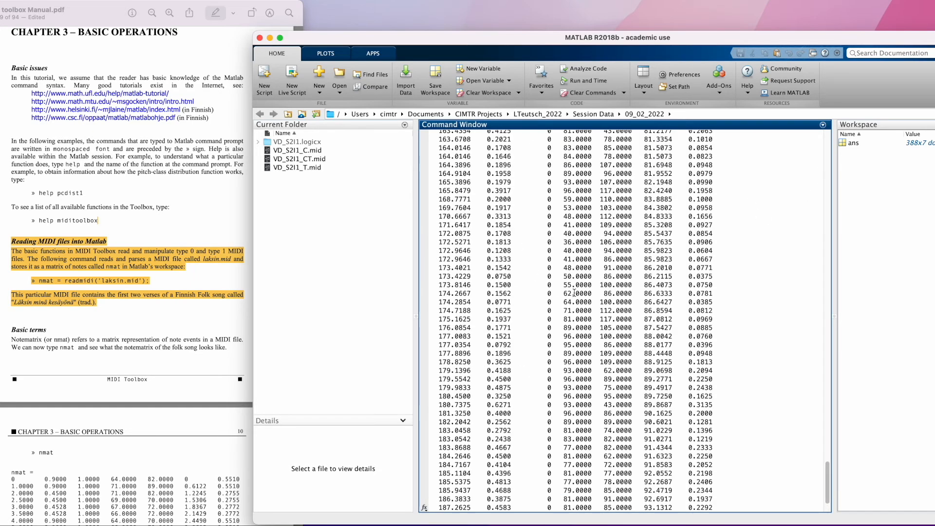
scroll(574, 293, "up", 20)
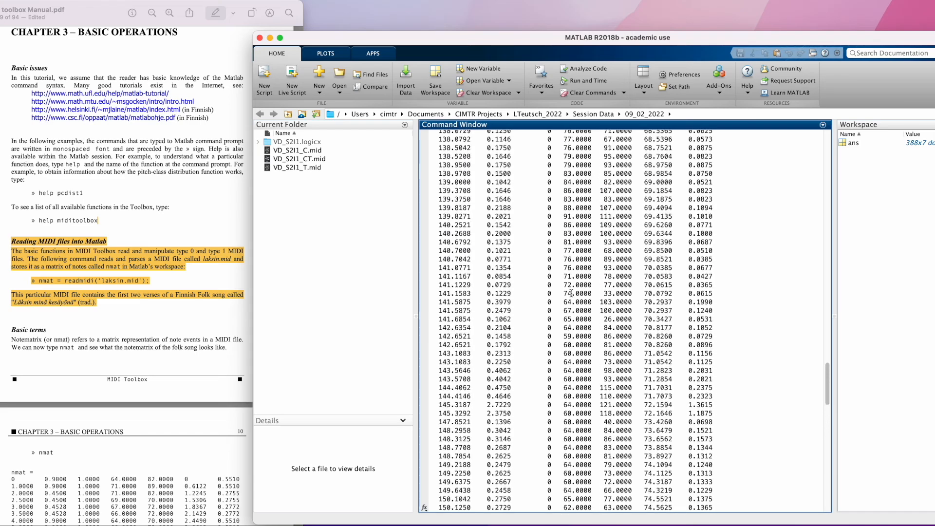
scroll(571, 293, "up", 20)
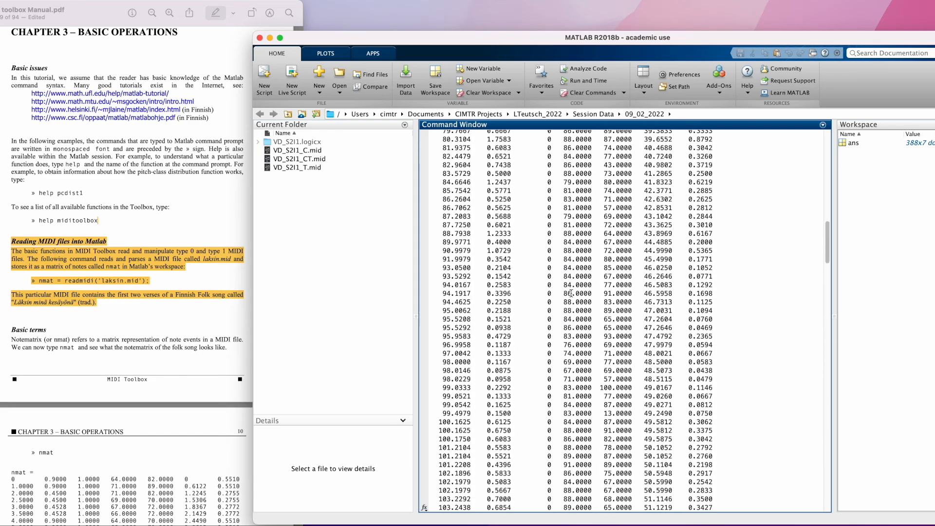
scroll(571, 293, "down", 20)
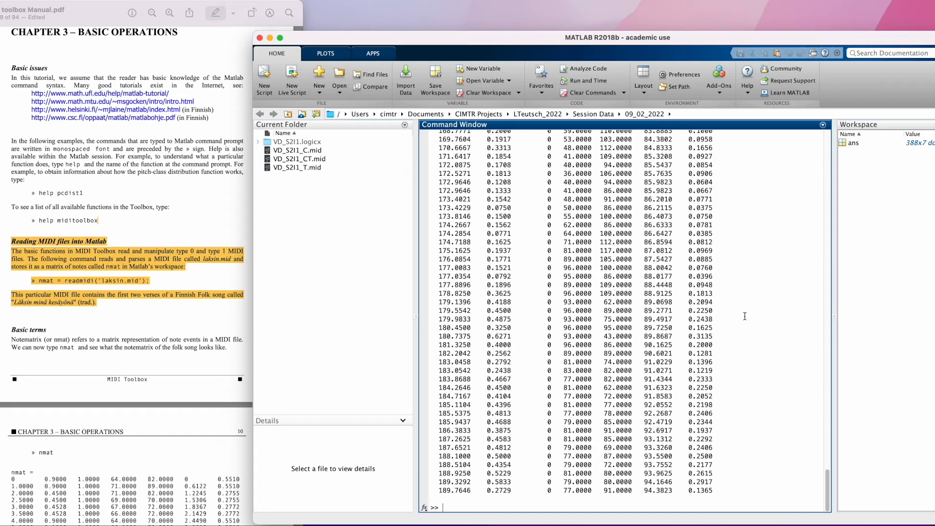
right_click(853, 145)
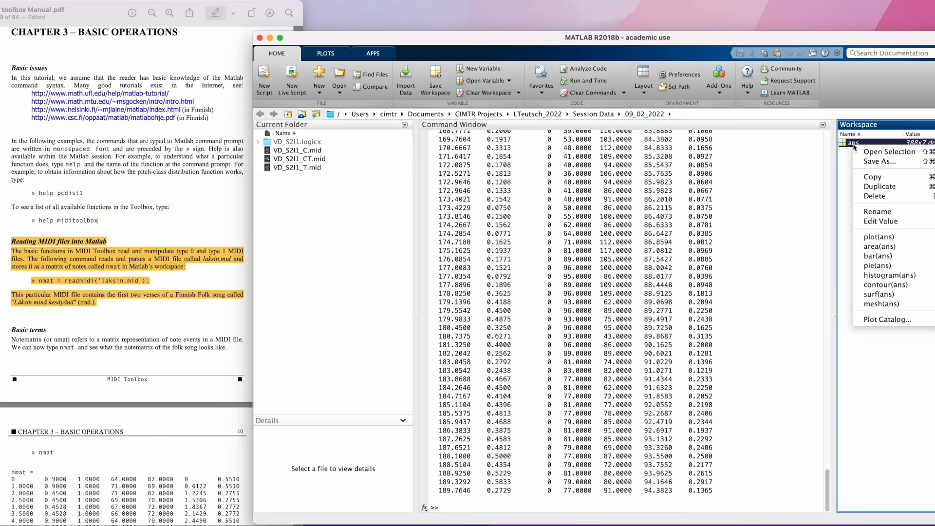
left_click(871, 213)
type("nmat")
key("Return")
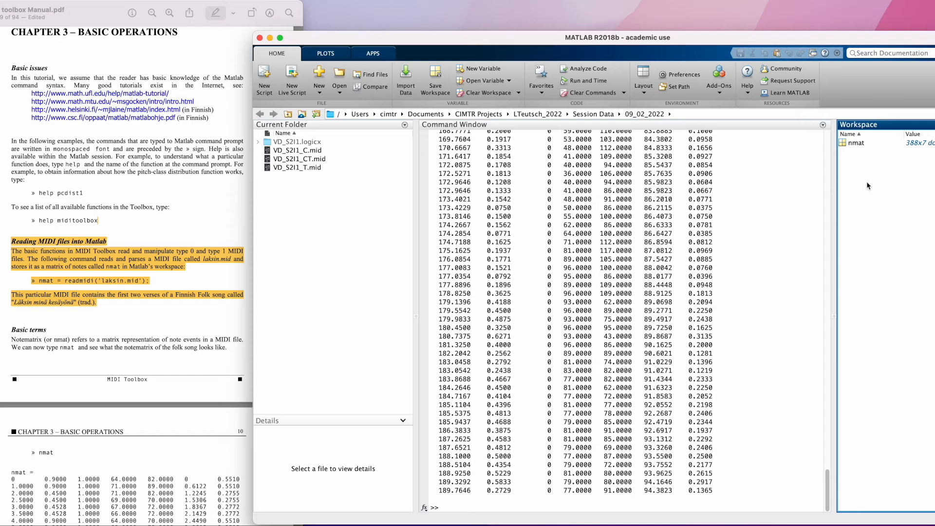
Read the MIDI file straight into the variable nmat by running nmat=readmidi('VD_S2I1_C.mid').
left_click(459, 508)
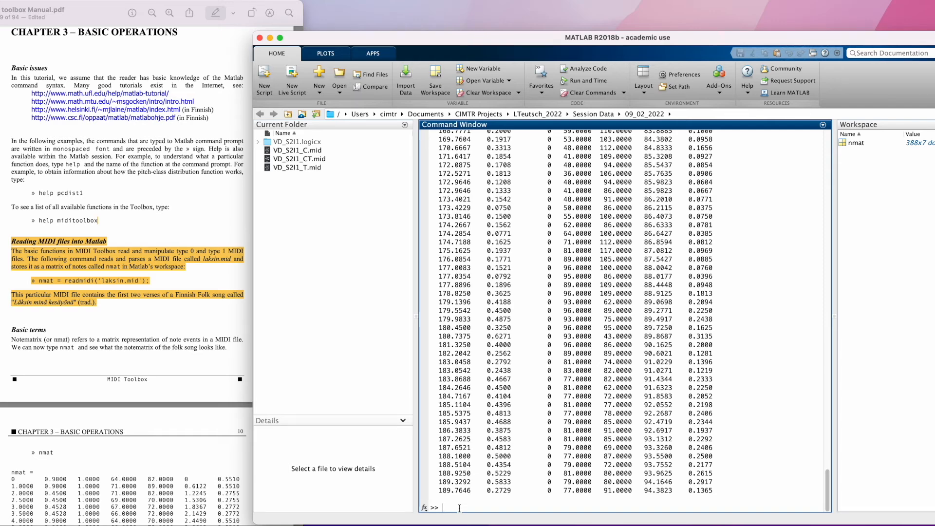
type("nmat=readmidi(")
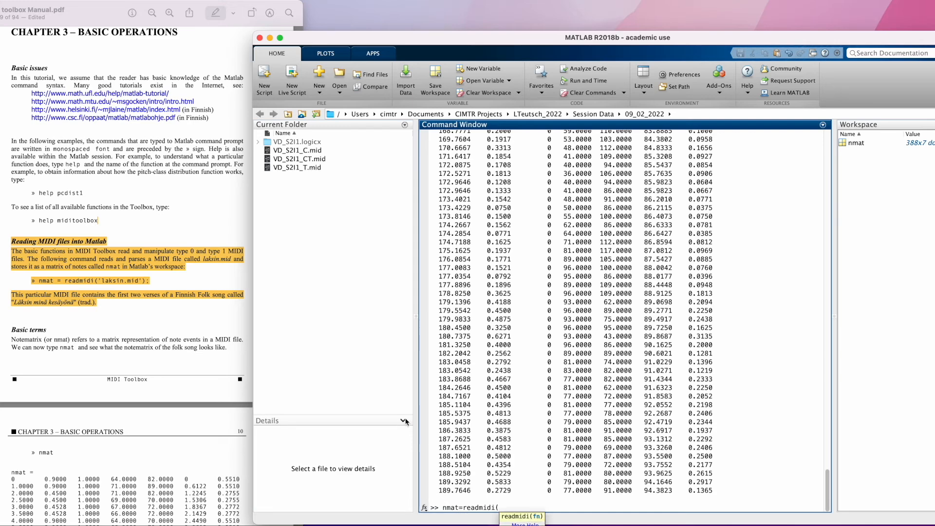
type("'VD_S2I1_C.mid')")
key("Return")
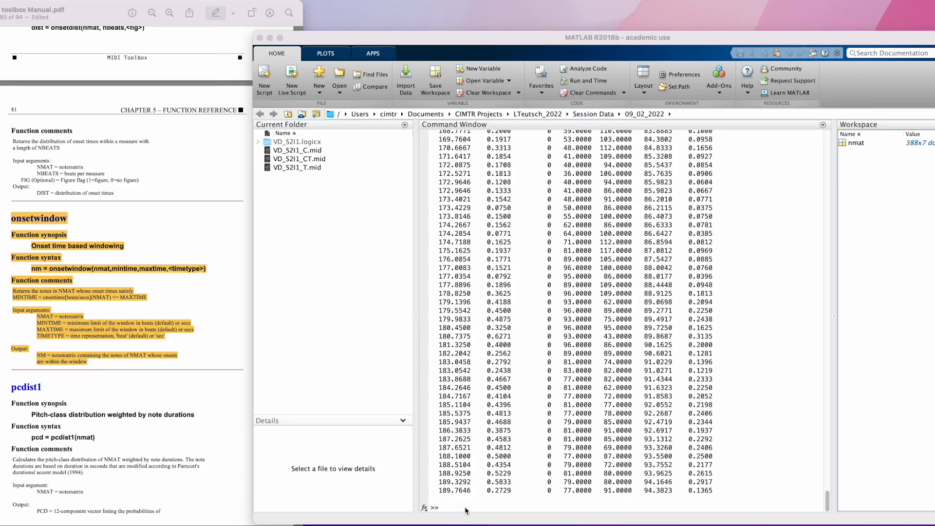
Extract the notes between 45 and 57 seconds by running mmoment=onsetwindow(nmat,45,57,'sec') and look over the printed onset times.
left_click(465, 510)
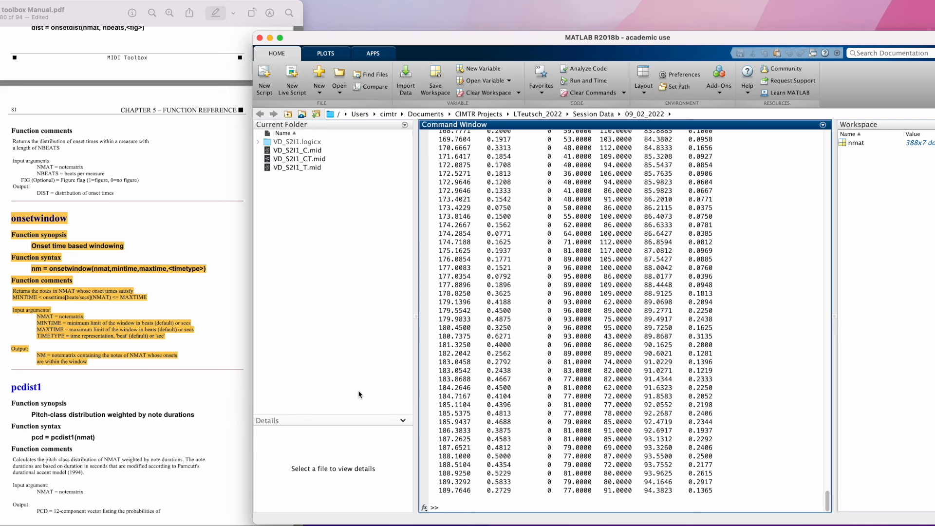
scroll(152, 281, "down", 1)
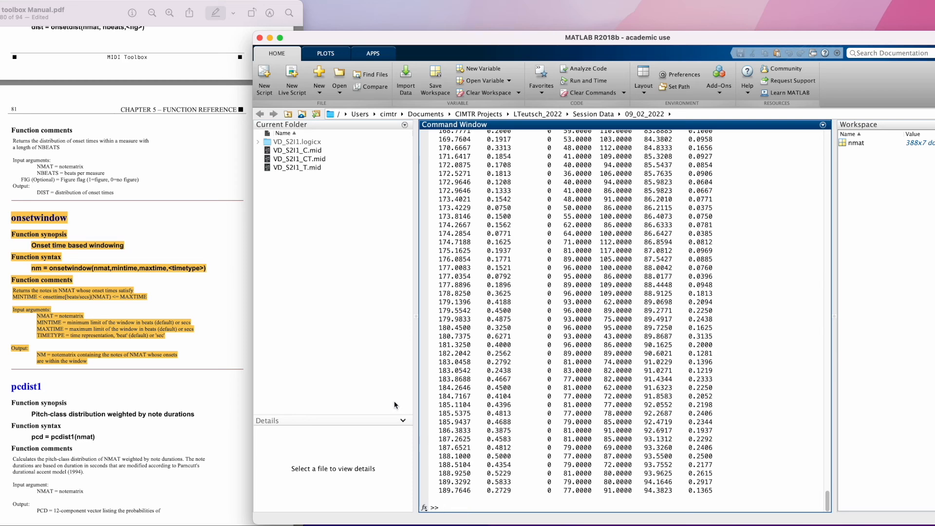
type("mmoment")
type("=onsetwindow(")
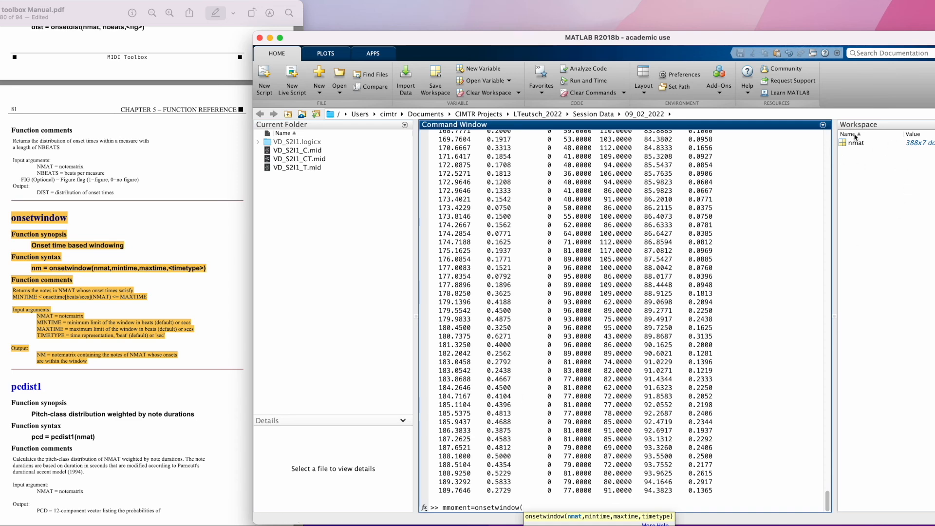
type("nmat,45,57,")
type("'sec')")
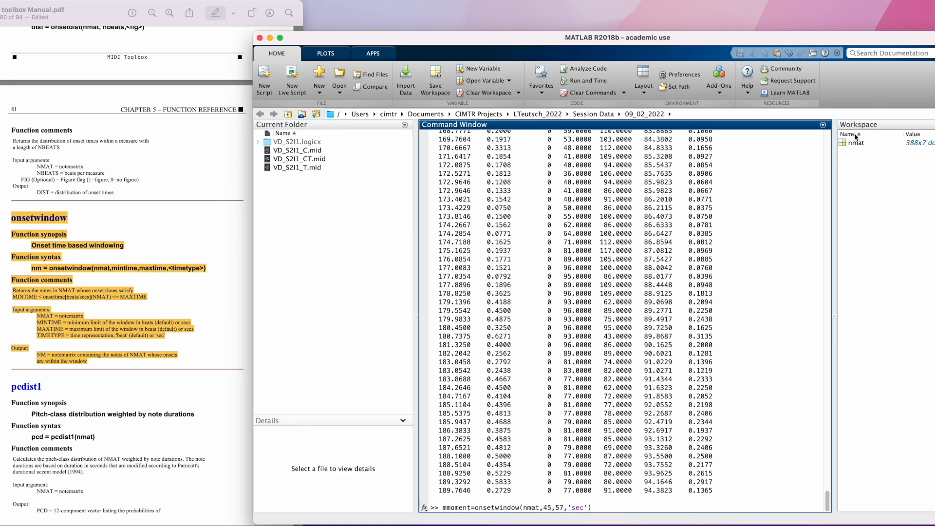
key("Return")
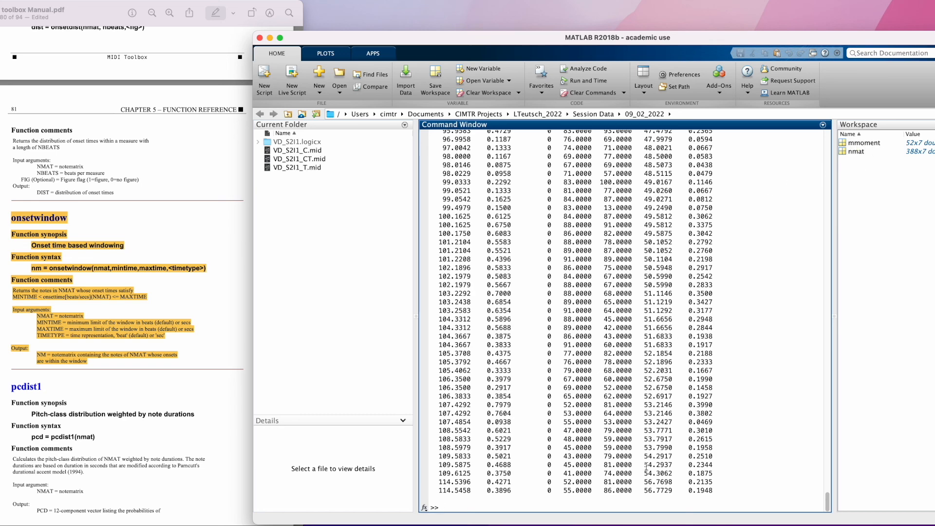
scroll(661, 485, "up", 1)
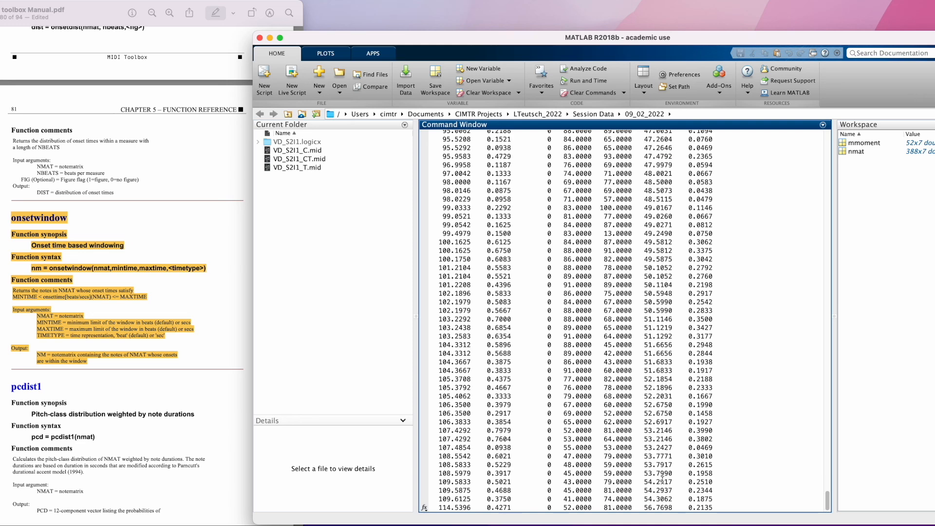
scroll(663, 479, "up", 3)
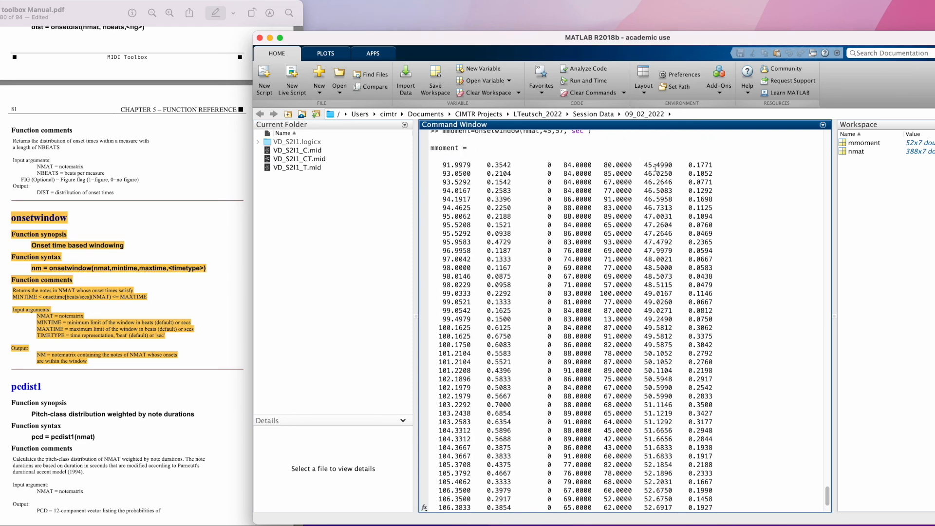